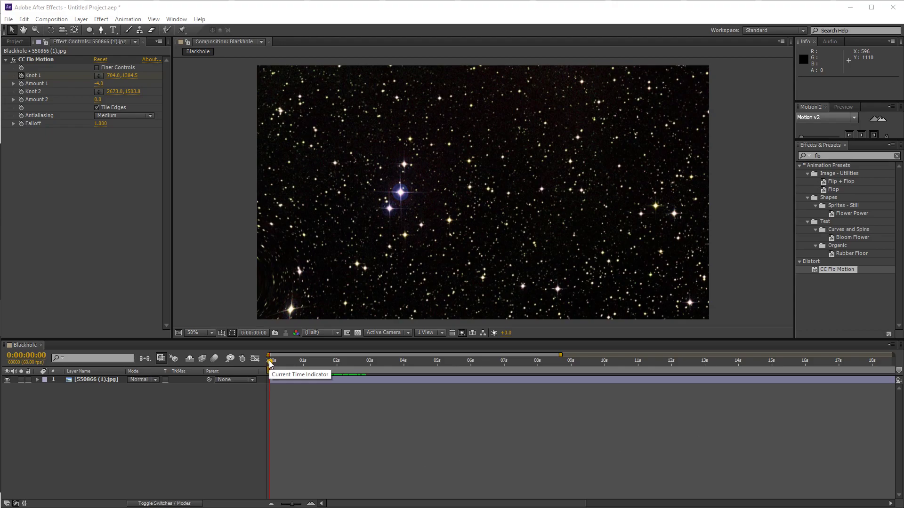
- Scrub ahead to preview the star swirl, then start a new project without saving
drag(269, 364, 373, 361)
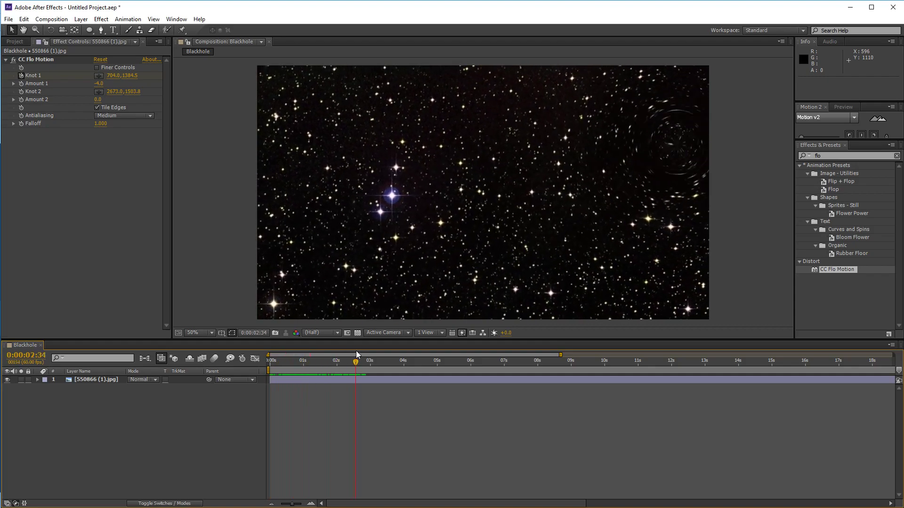
click(9, 19)
mouse_move(78, 30)
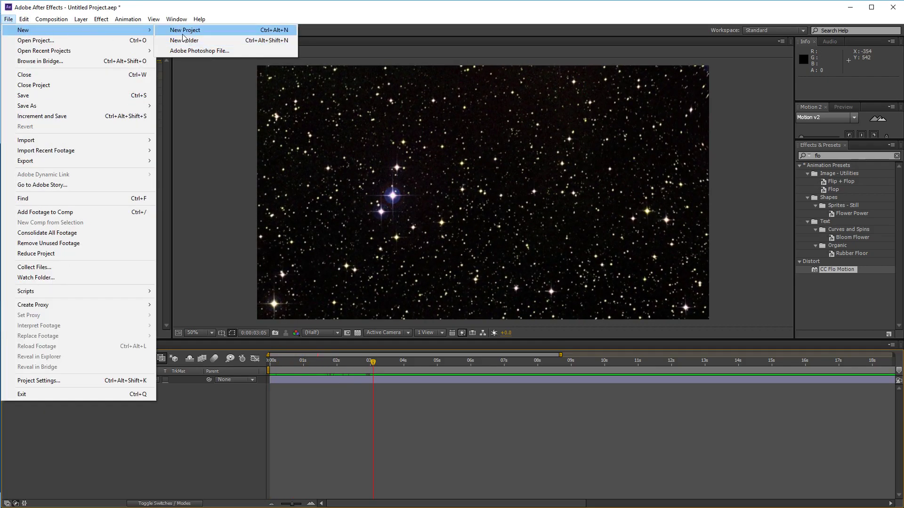
click(185, 30)
click(478, 272)
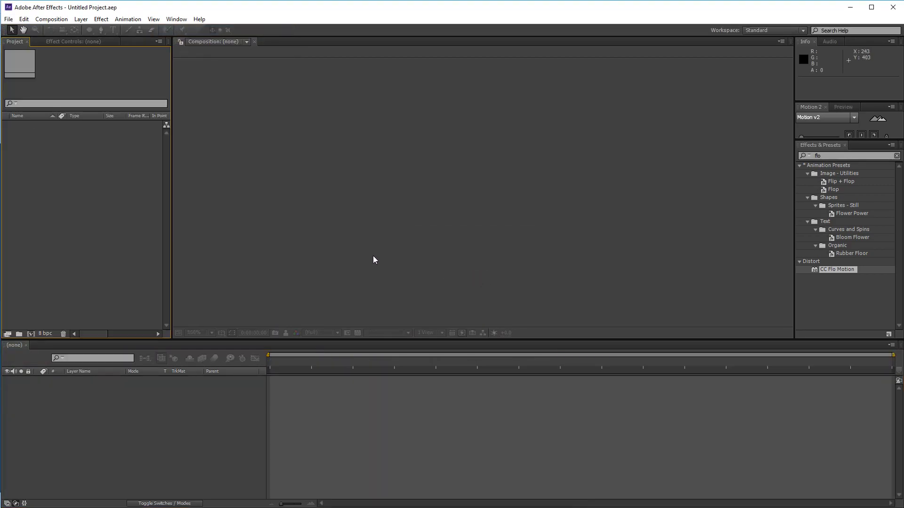
- Save the large Google Images starfield photo to Documents and pick up its file in File Explorer
key(alt+Tab)
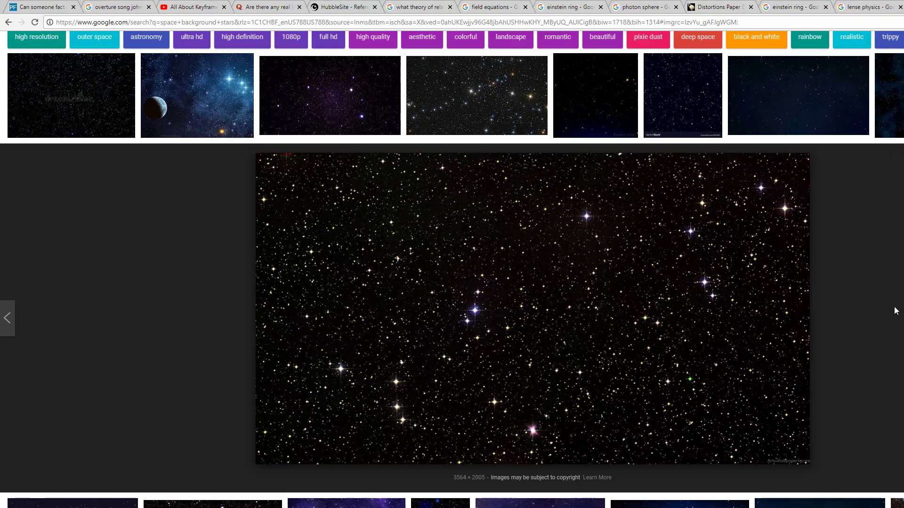
right_click(509, 321)
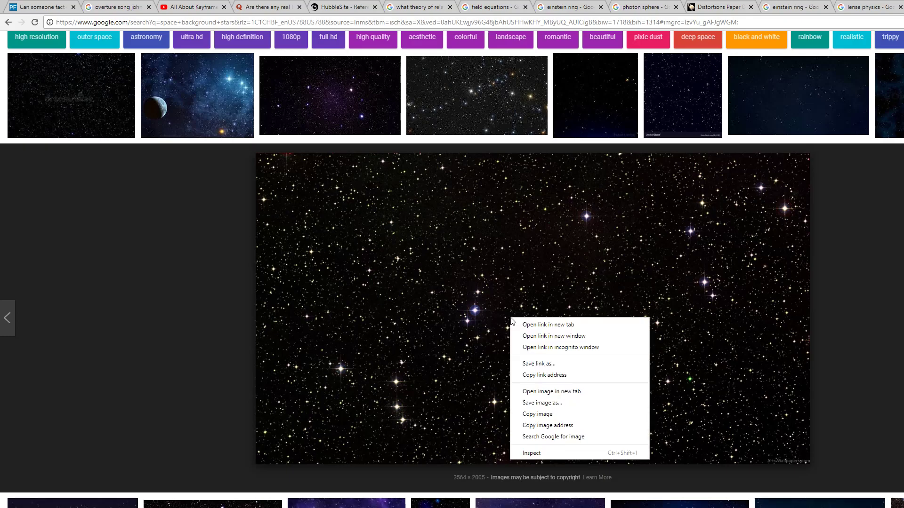
click(541, 403)
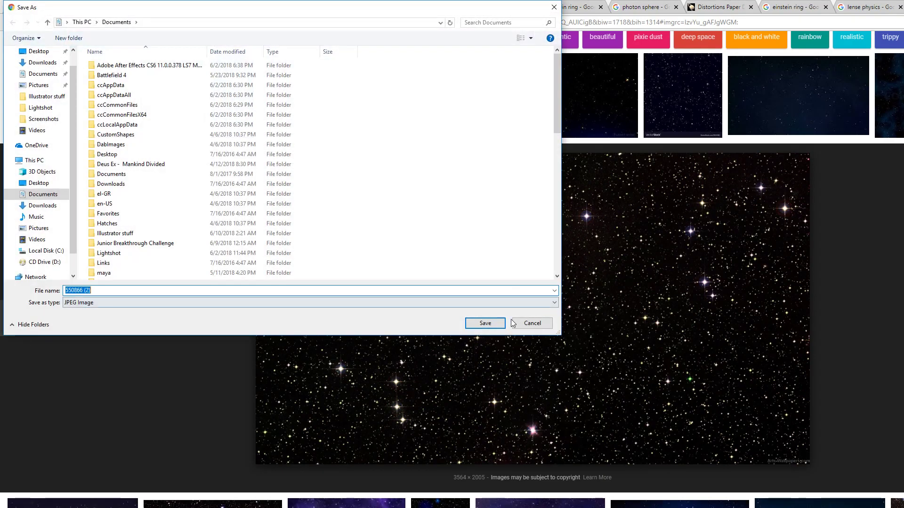
click(485, 323)
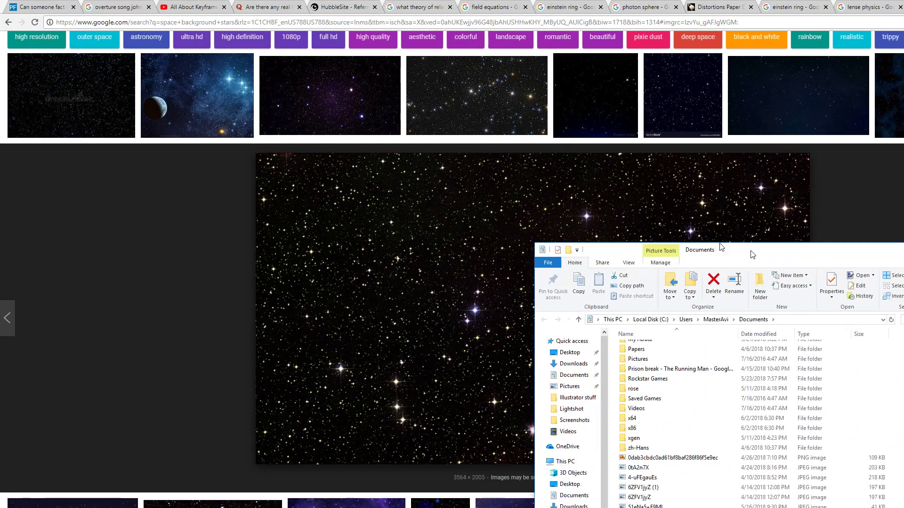
drag(855, 279, 487, 189)
drag(565, 497, 406, 502)
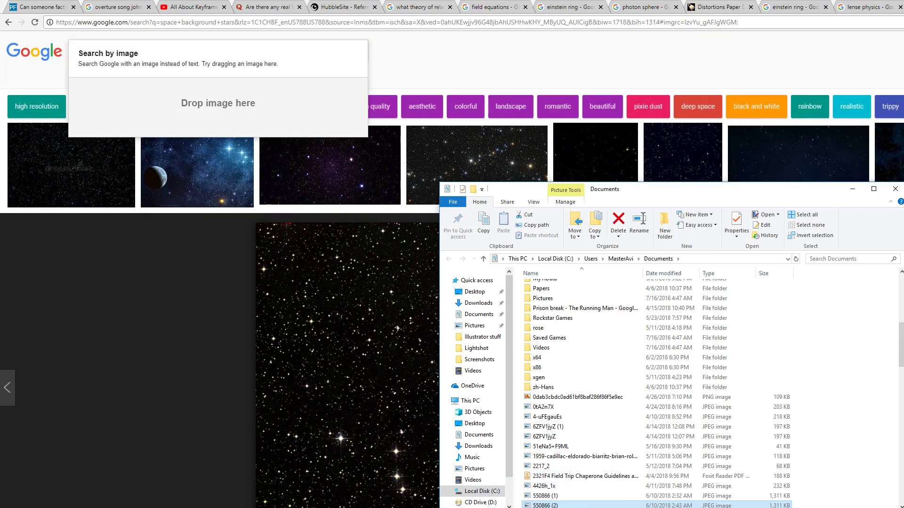
- Import the starfield JPEG into the Project panel and start a new composition
key(alt+Tab)
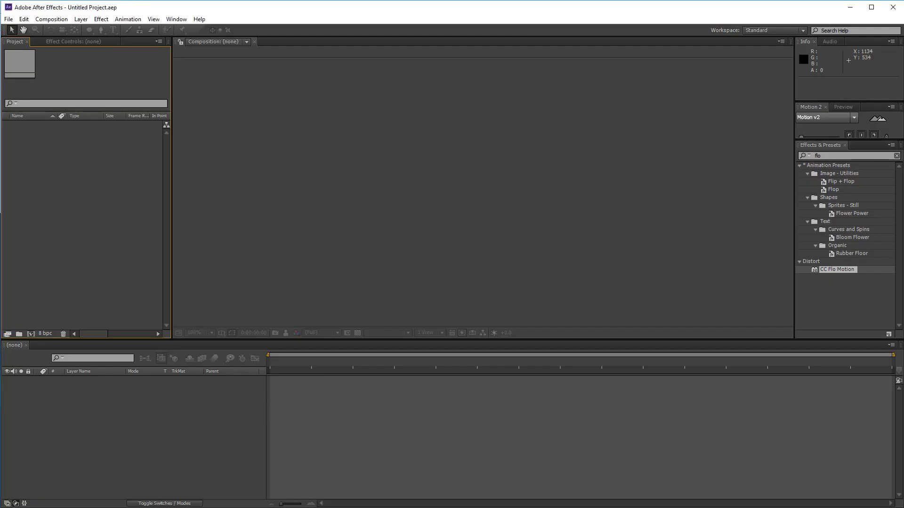
drag(167, 185, 108, 184)
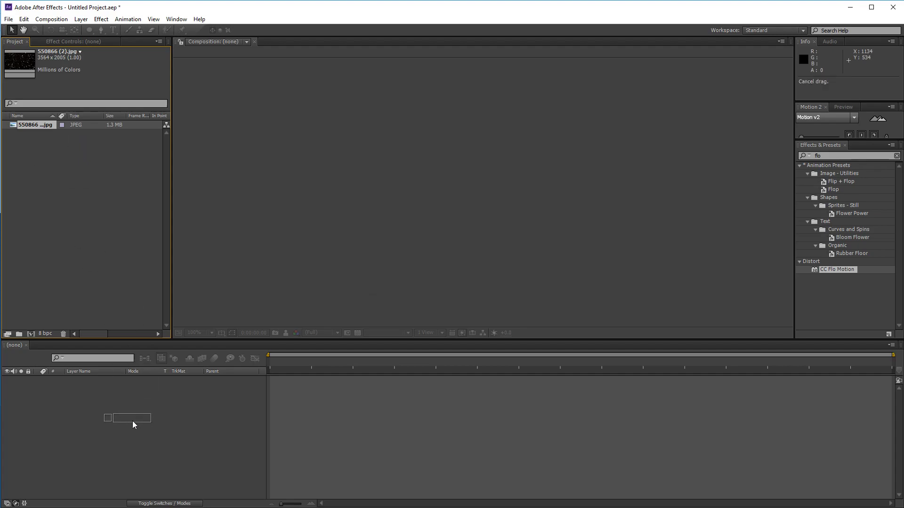
click(84, 223)
right_click(83, 223)
click(120, 221)
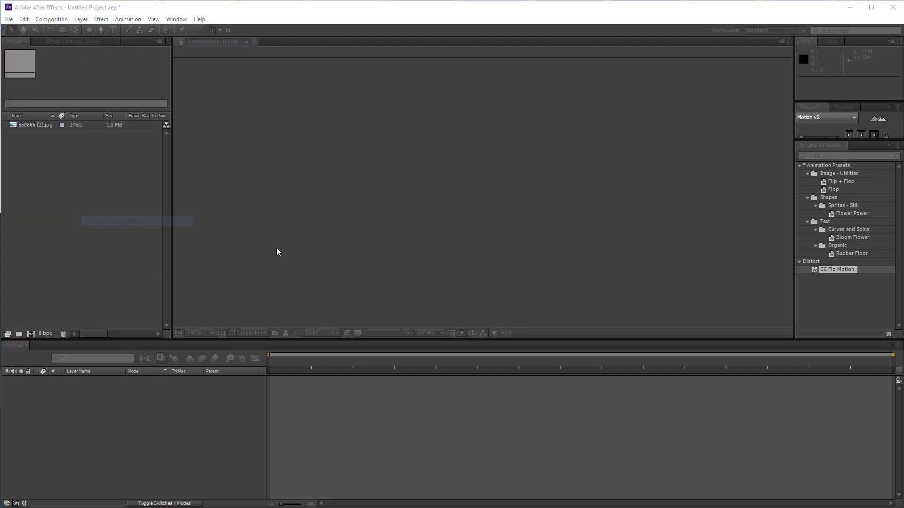
- Name the 1920×1080, 60 fps, 40-second composition 'Tutorial' and create it
drag(761, 207, 401, 126)
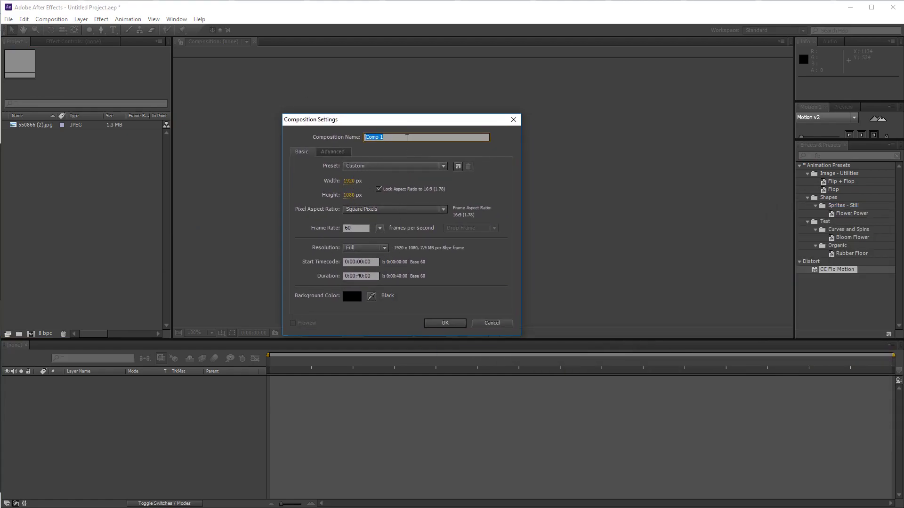
text(Tutorial)
key(Return)
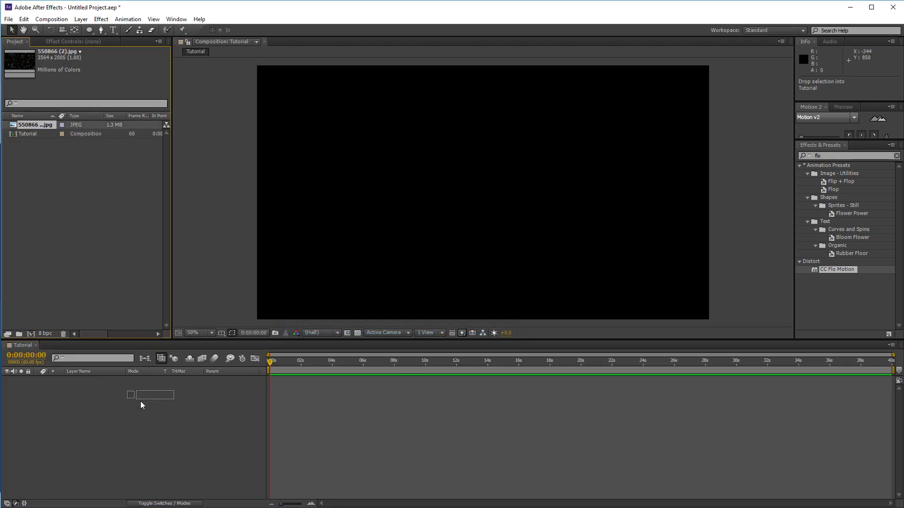
- Drag the starfield JPEG from the Project panel into the Tutorial timeline
drag(22, 124, 137, 423)
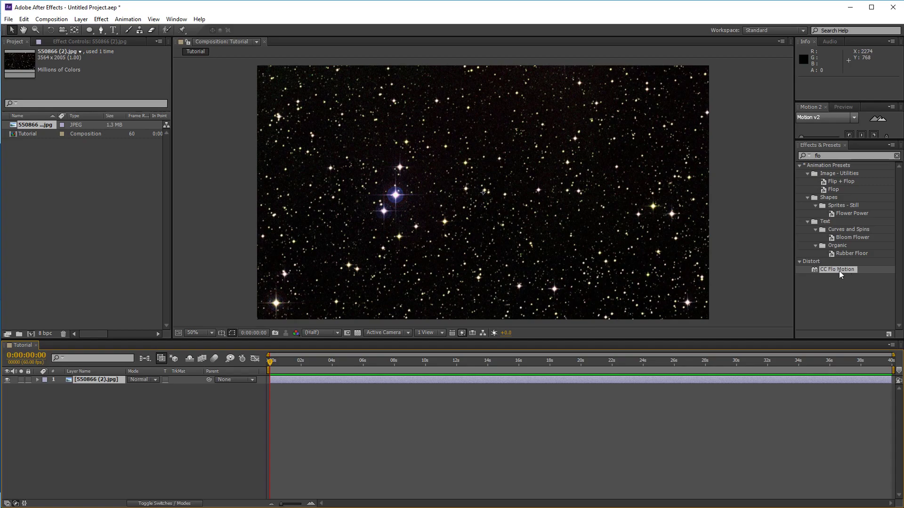
- Search 'flo' in Effects & Presets and apply Distort > CC Flo Motion to the star-field layer
click(840, 157)
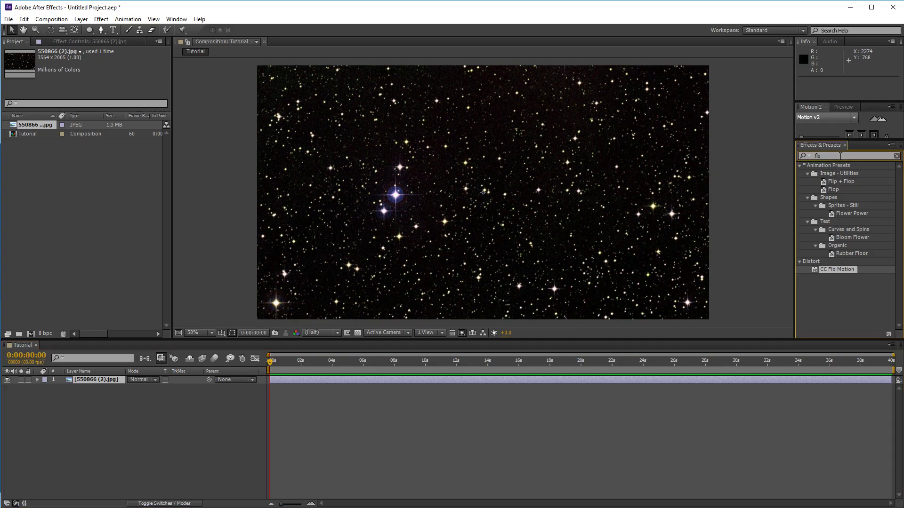
key(BackSpace)
key(BackSpace)
key(BackSpace)
text(fl)
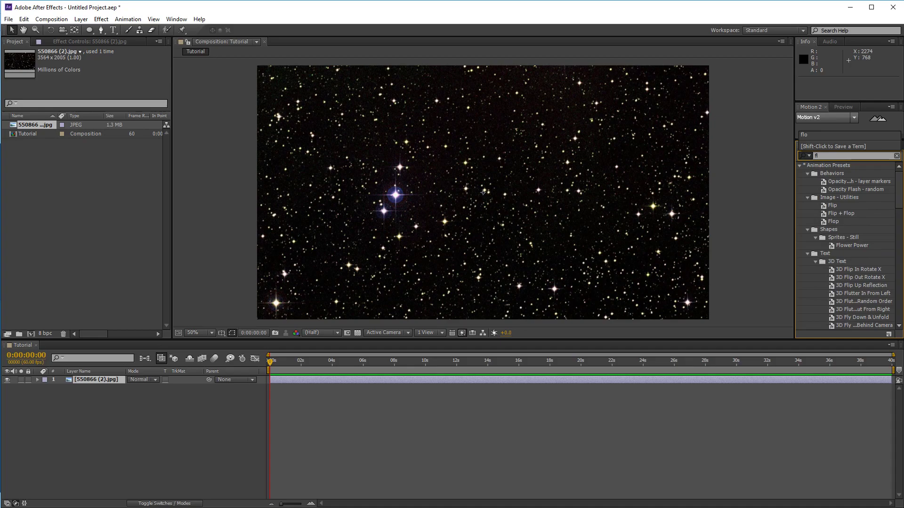
text(o)
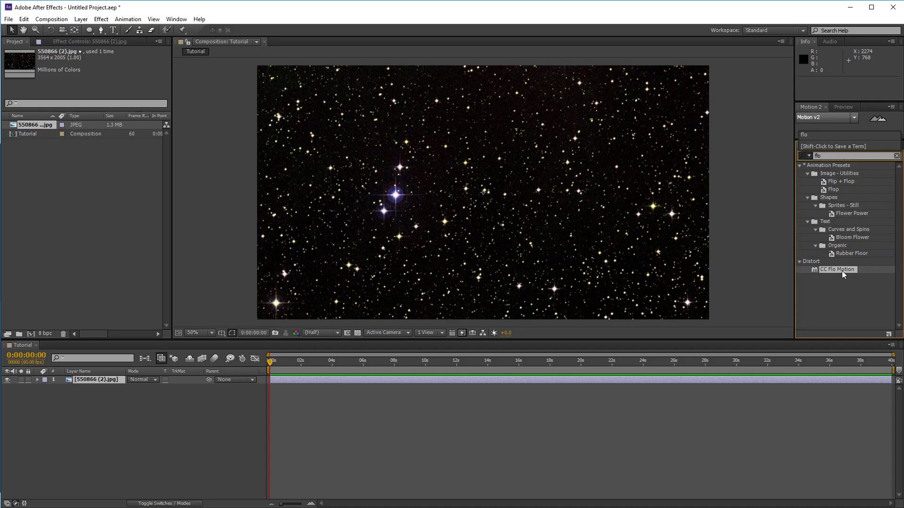
mouse_move(842, 270)
mouse_down()
mouse_move(113, 381)
mouse_move(879, 301)
mouse_up()
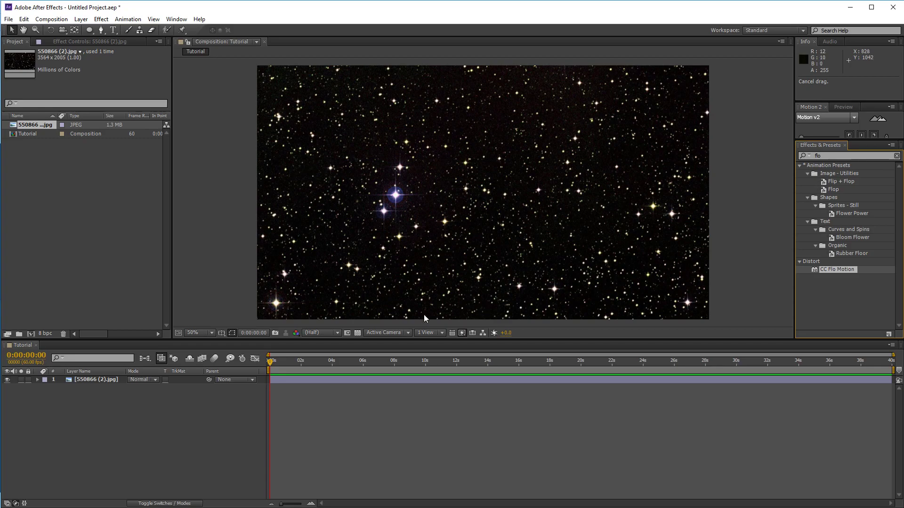
click(105, 380)
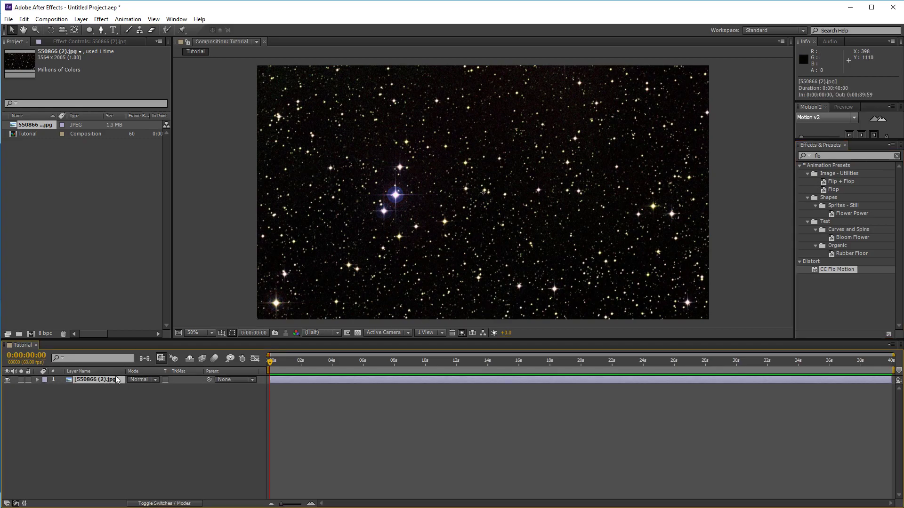
double_click(843, 271)
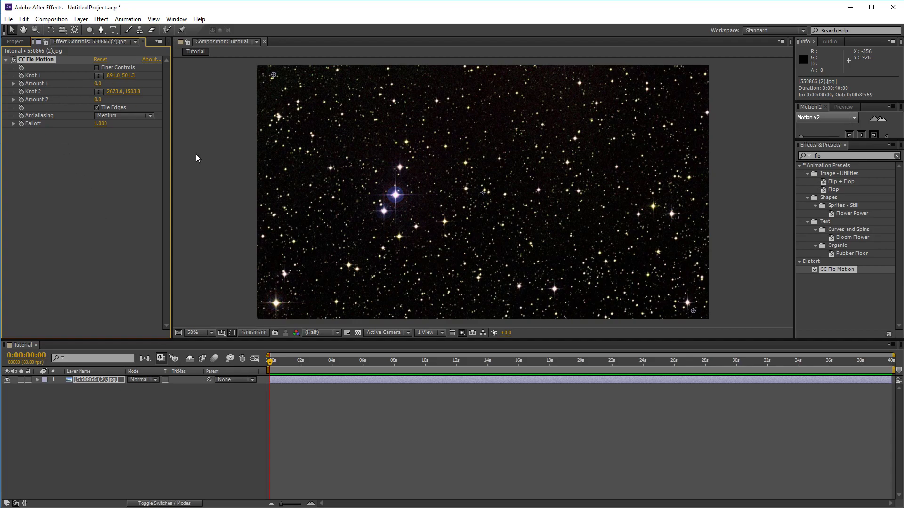
scroll(395, 253, down, 1)
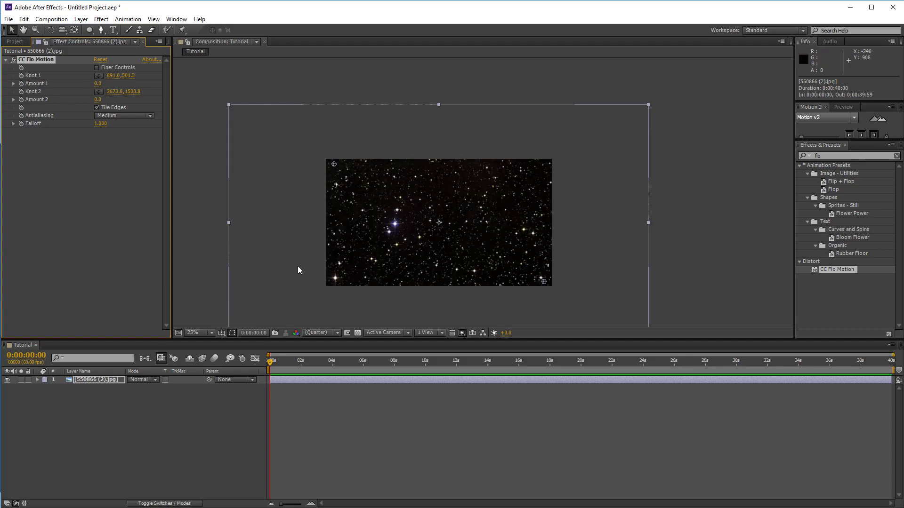
- Keyframe Knot 1 at a lower-left point (666,1370) at 0:00
drag(226, 268, 241, 186)
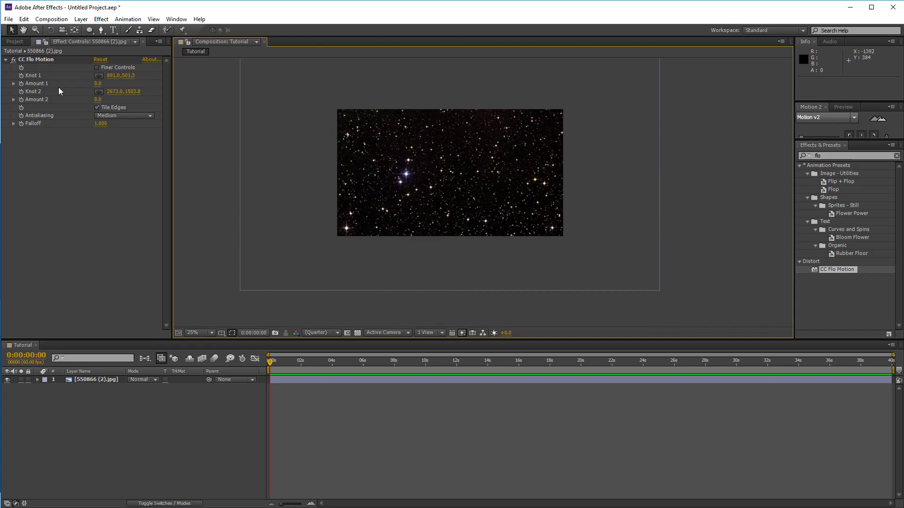
click(272, 361)
click(20, 74)
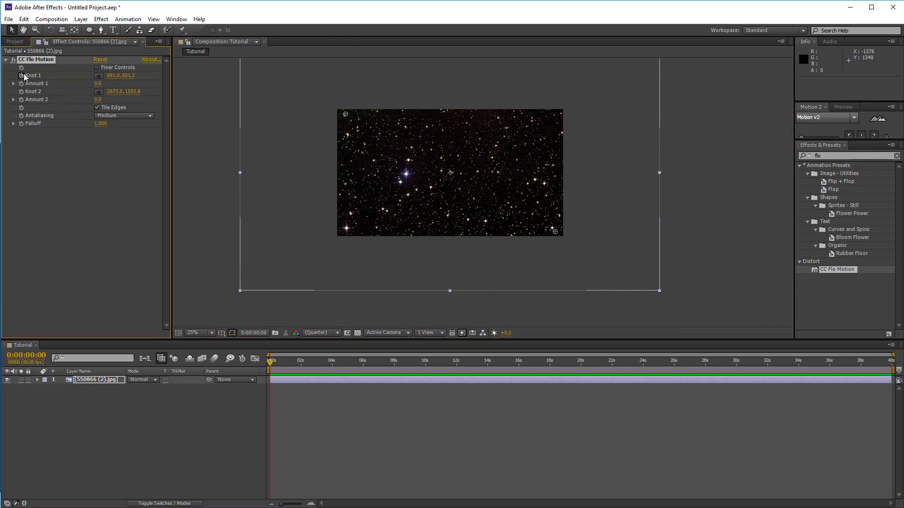
click(99, 75)
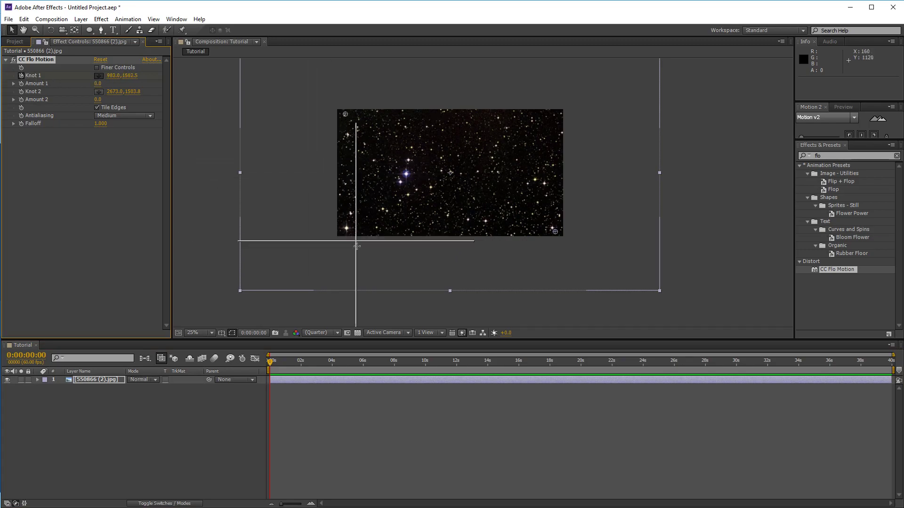
click(318, 218)
- At 0:00:02:53, move Knot 1 to an upper-right point near 2958,858
drag(272, 363, 314, 369)
click(97, 76)
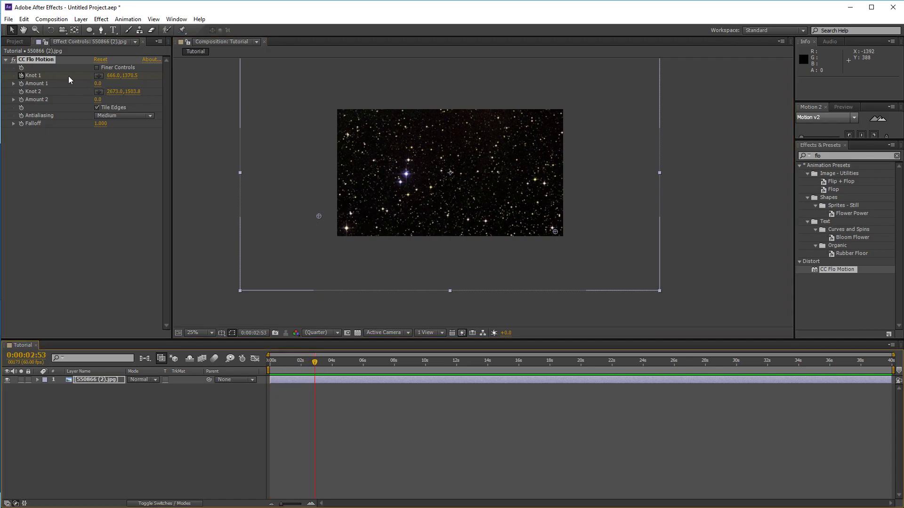
click(587, 134)
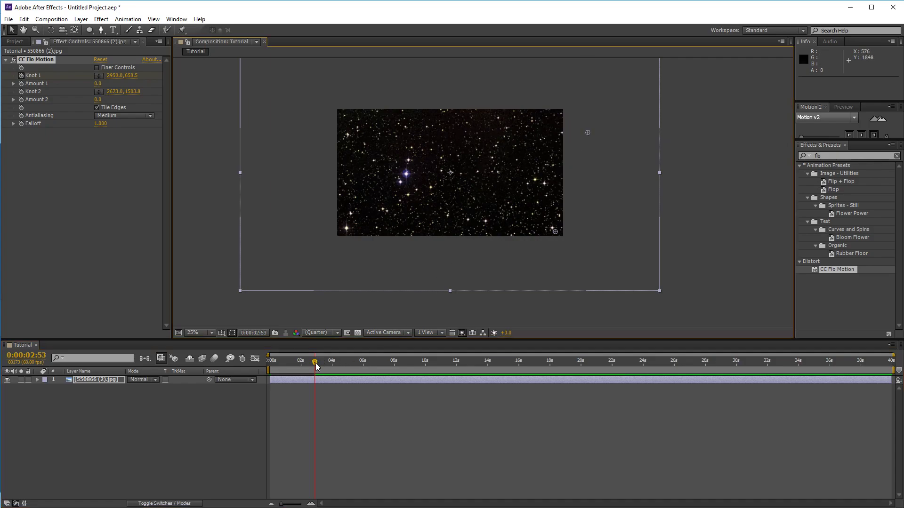
drag(315, 363, 270, 367)
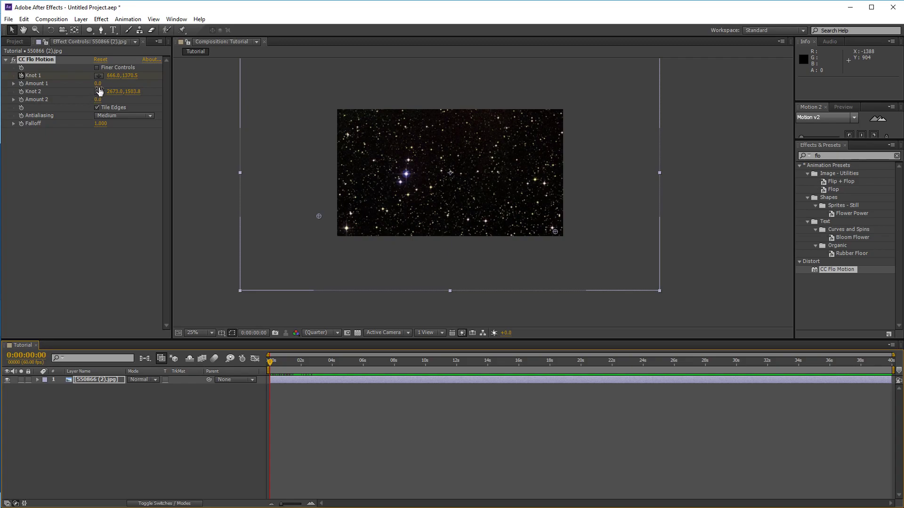
- At 0:00:01:14, set Amount 1 to -10.0, then return the playhead to 0:00
drag(271, 363, 289, 362)
mouse_move(97, 83)
mouse_down()
mouse_move(111, 83)
mouse_move(103, 86)
mouse_up()
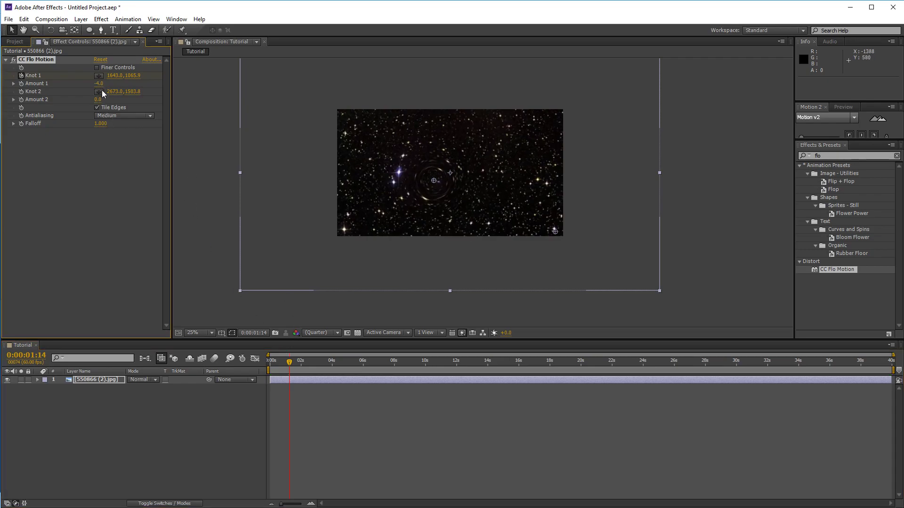
drag(103, 85, 99, 85)
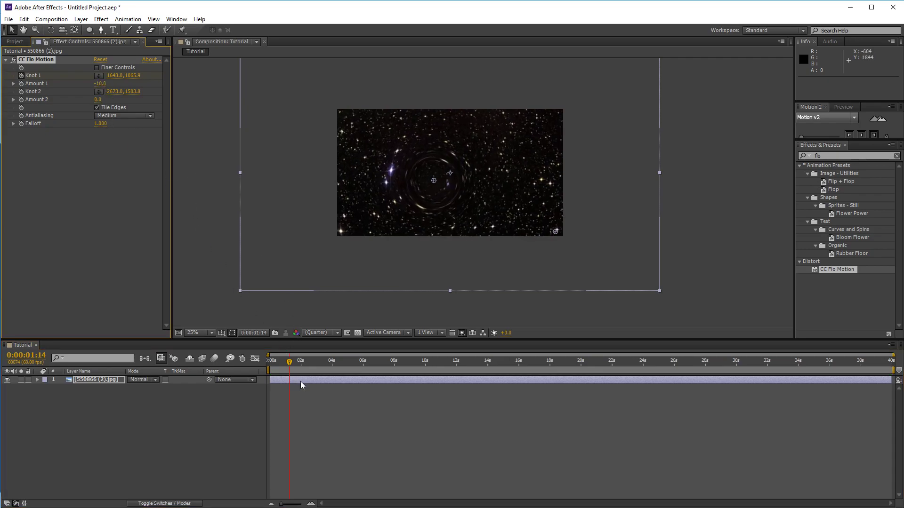
drag(290, 363, 271, 363)
- Play a spacebar preview of the Tutorial composition's swirling star-field animation
key(space)
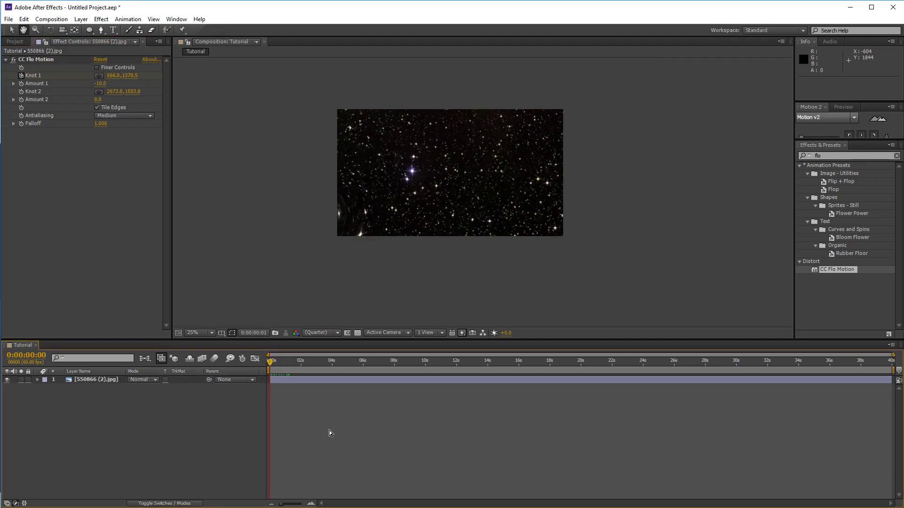